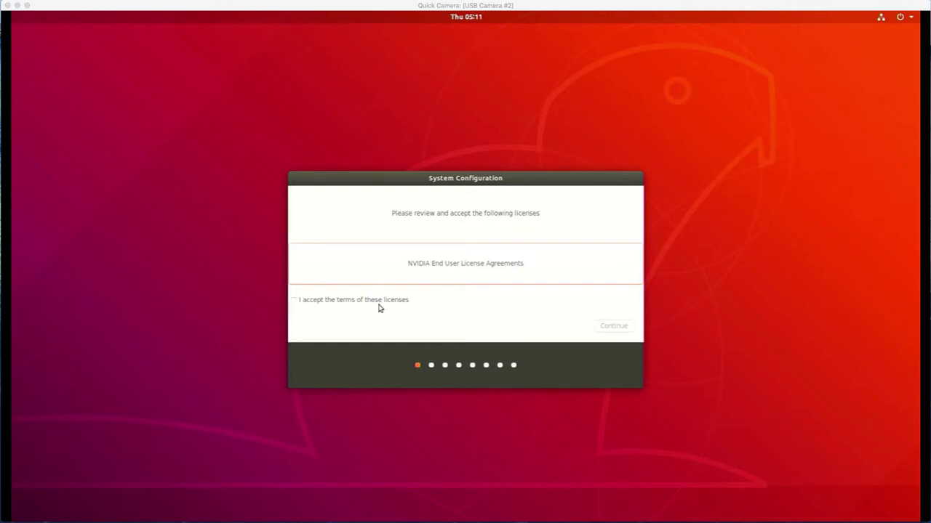
Accept the NVIDIA license terms and keep English as the system language
{"action": "left_click", "coordinate": [348, 301]}
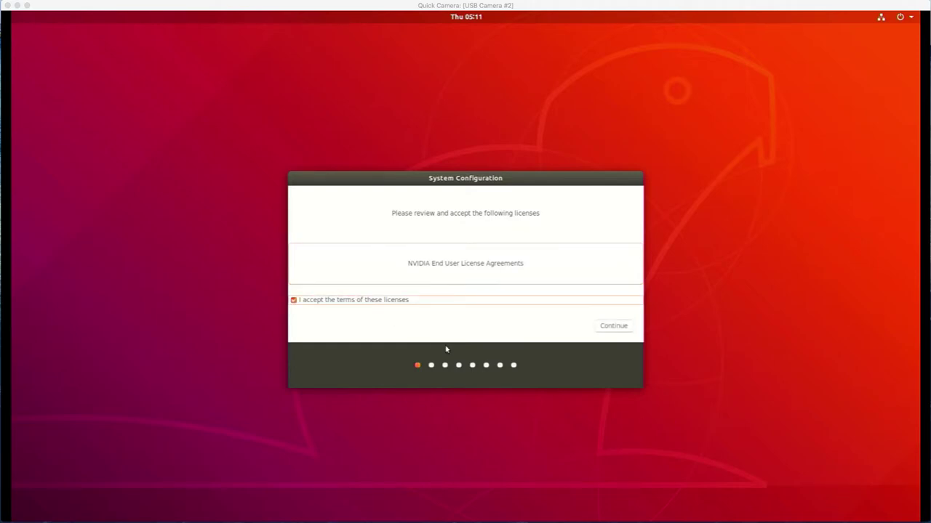
{"action": "left_click", "coordinate": [622, 331]}
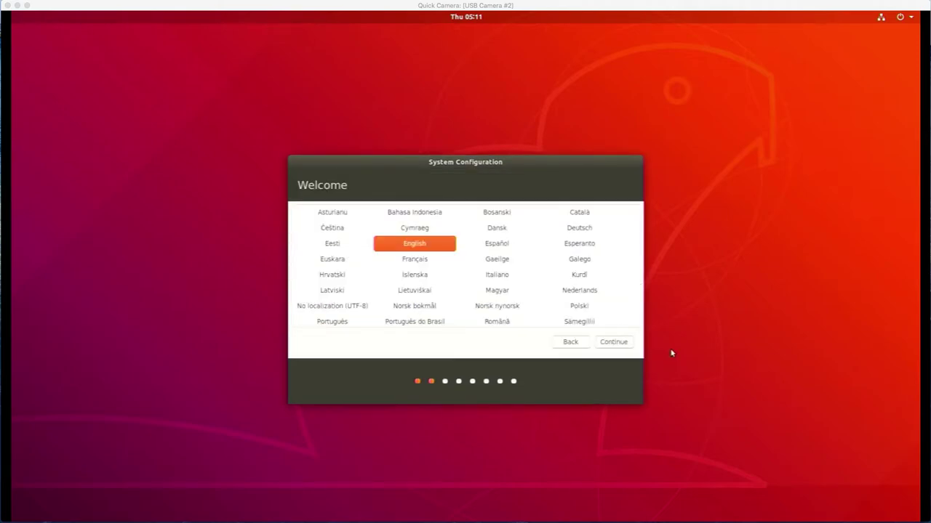
{"action": "left_click", "coordinate": [627, 343]}
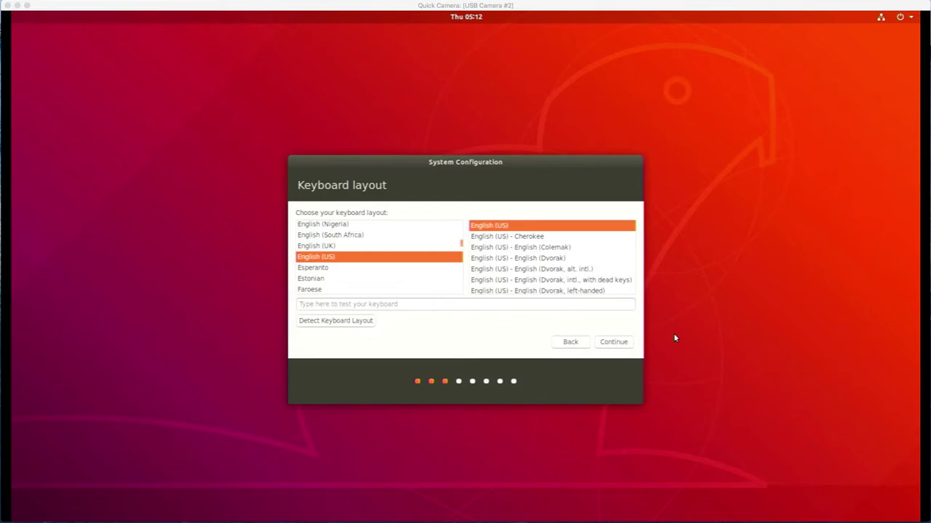
Keep the English (US) keyboard layout and confirm Tokyo as the location
{"action": "left_click", "coordinate": [620, 349]}
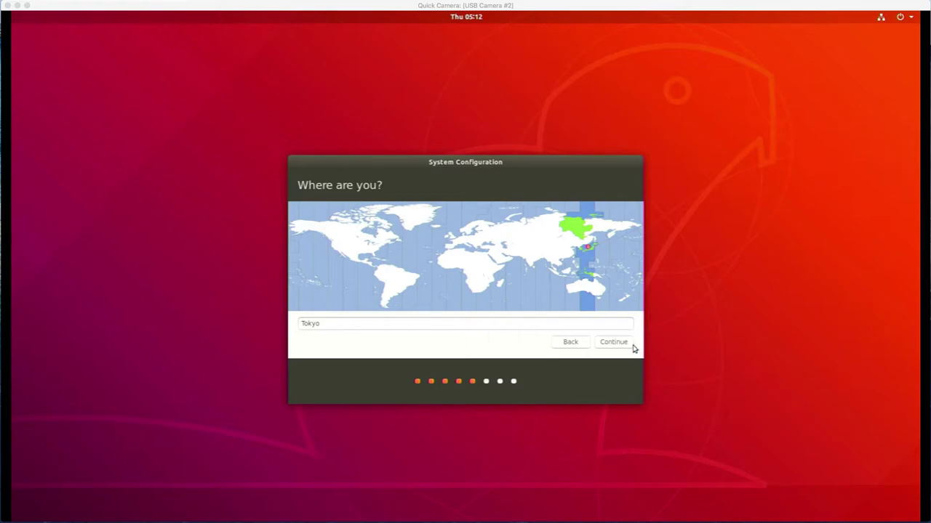
{"action": "left_click", "coordinate": [627, 348]}
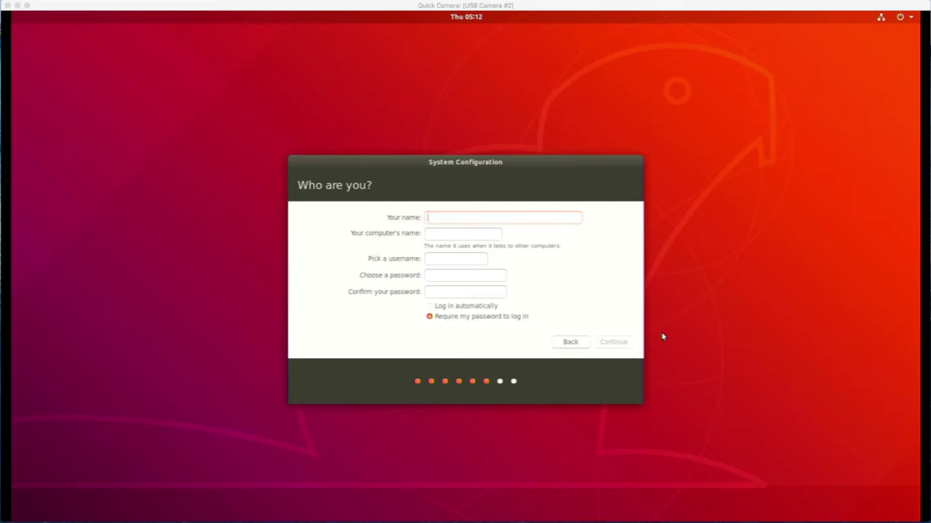
Enter the user's name, computer name jetson-desktop, username and password on 'Who are you?'
{"action": "type", "text": "jetson"}
{"action": "key", "text": "Tab"}
{"action": "key", "text": "Tab"}
{"action": "type", "text": "jetson"}
{"action": "key", "text": "Tab"}
{"action": "type", "text": "jetson"}
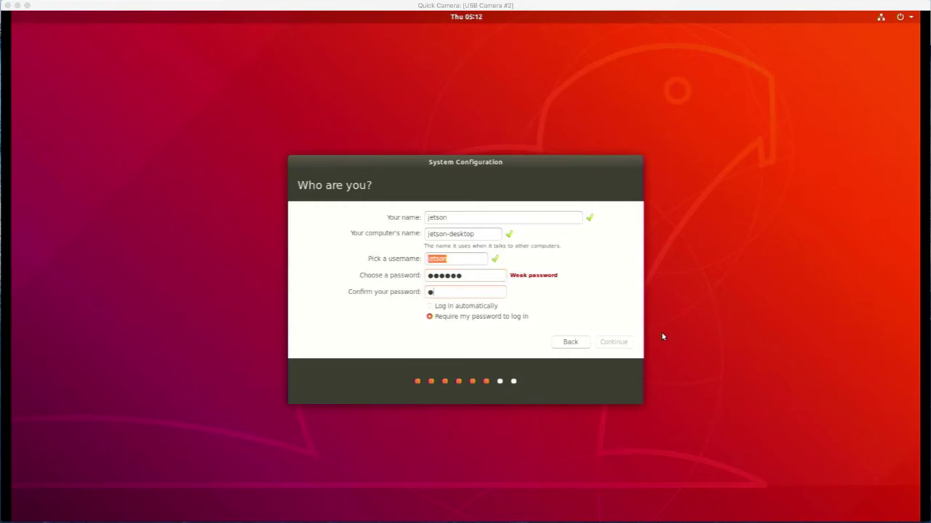
{"action": "key", "text": "Tab"}
{"action": "key", "text": "Tab"}
Submit the account, keep the 14817 MB APP partition, choose no SWAP file, and start installing
{"action": "left_click", "coordinate": [623, 343]}
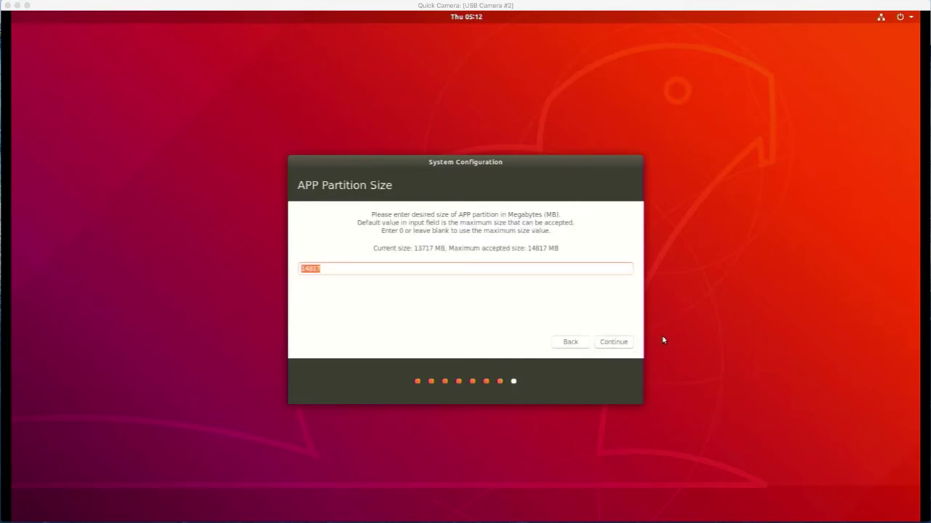
{"action": "left_click", "coordinate": [623, 342]}
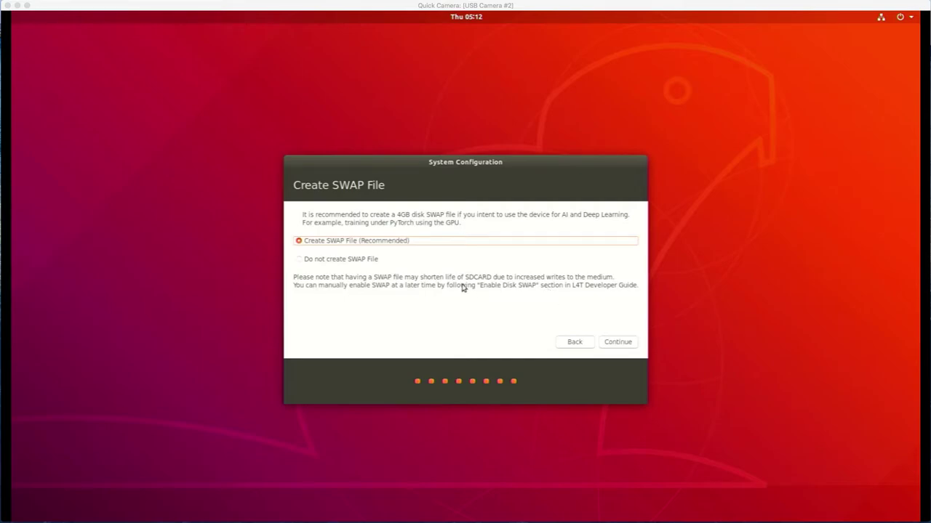
{"action": "left_click", "coordinate": [363, 260]}
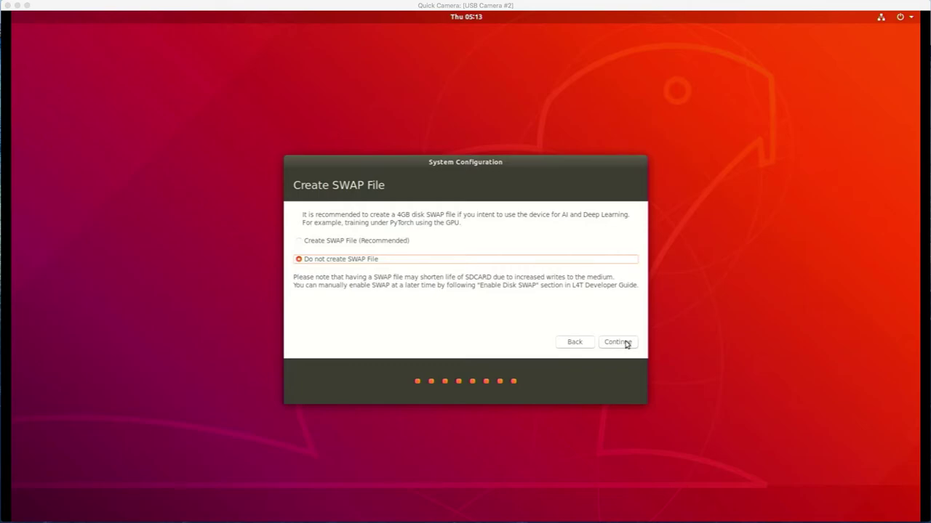
{"action": "left_click", "coordinate": [626, 343]}
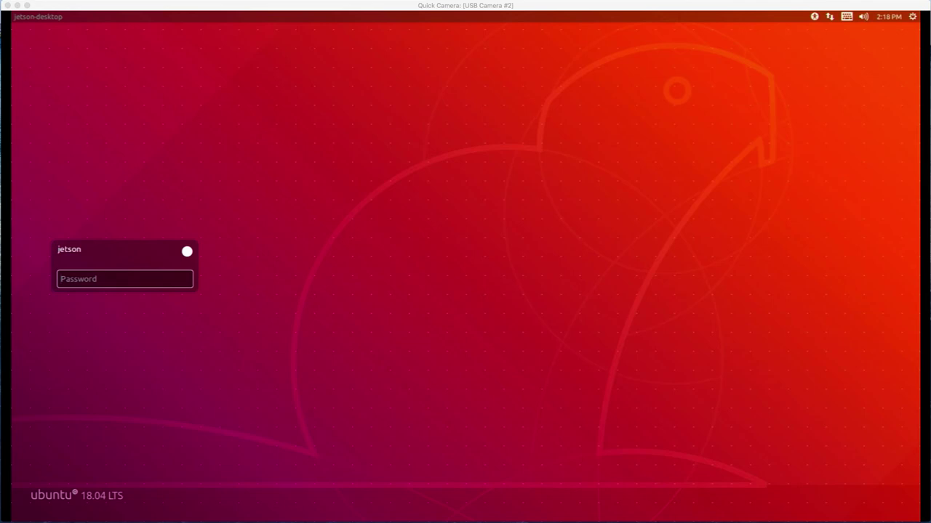
Sign in at the Ubuntu login screen with the account password
{"action": "type", "text": "******"}
{"action": "key", "text": "Return"}
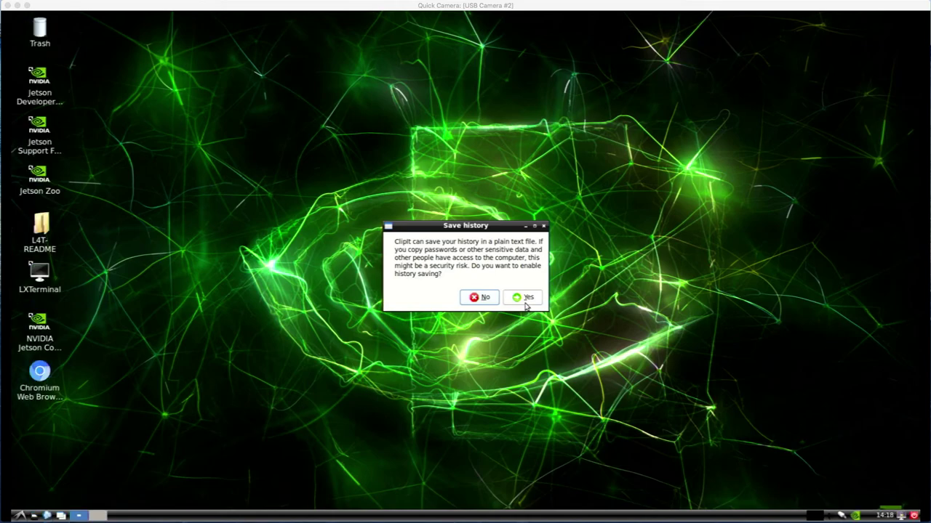
Answer Yes to ClipIt's save-history prompt and launch LXTerminal from the desktop icon
{"action": "left_click", "coordinate": [526, 298]}
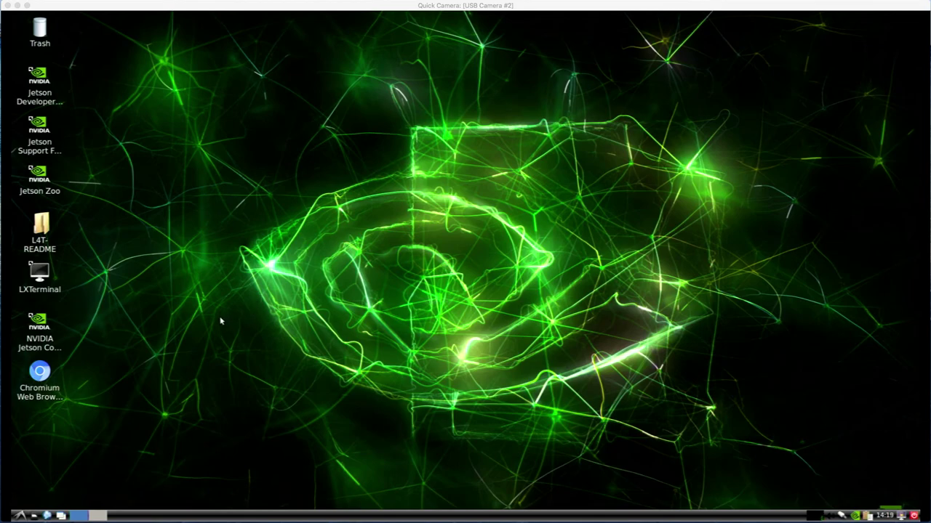
{"action": "left_click", "coordinate": [36, 276]}
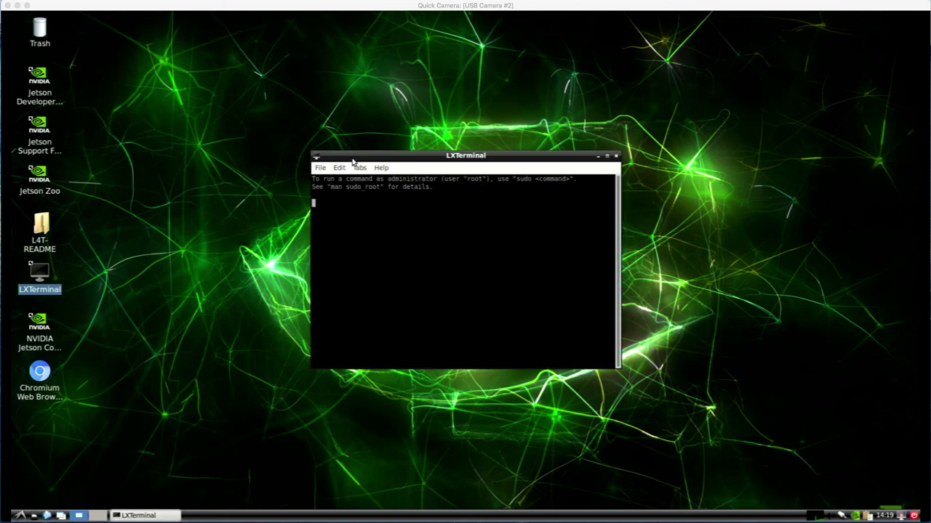
Move the LXTerminal window left and resize it to 142x31
{"action": "left_click_drag", "start_coordinate": [353, 161], "coordinate": [159, 183]}
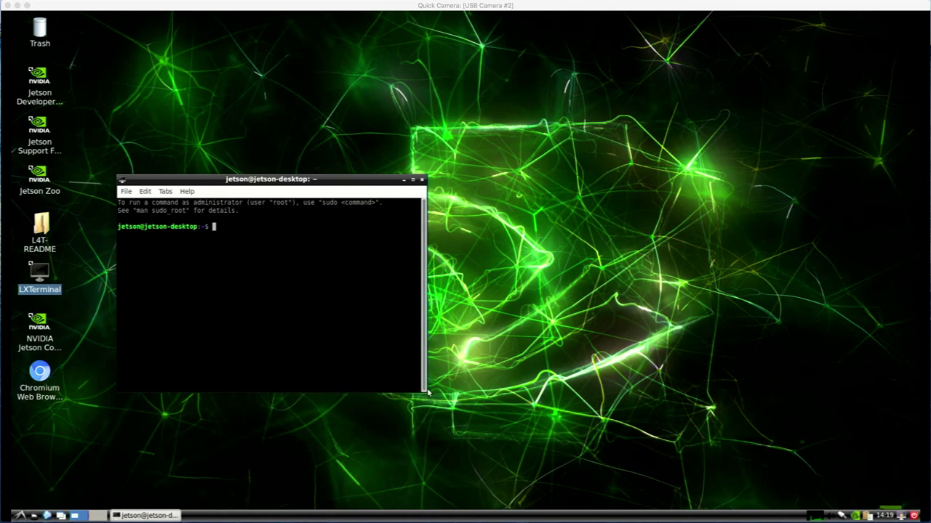
{"action": "left_click_drag", "start_coordinate": [427, 393], "coordinate": [554, 439]}
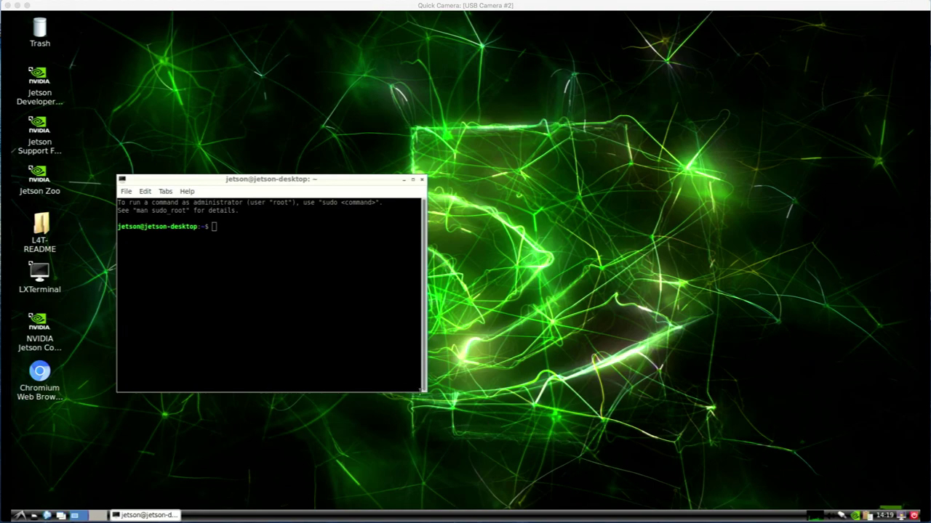
{"action": "left_click", "coordinate": [422, 392]}
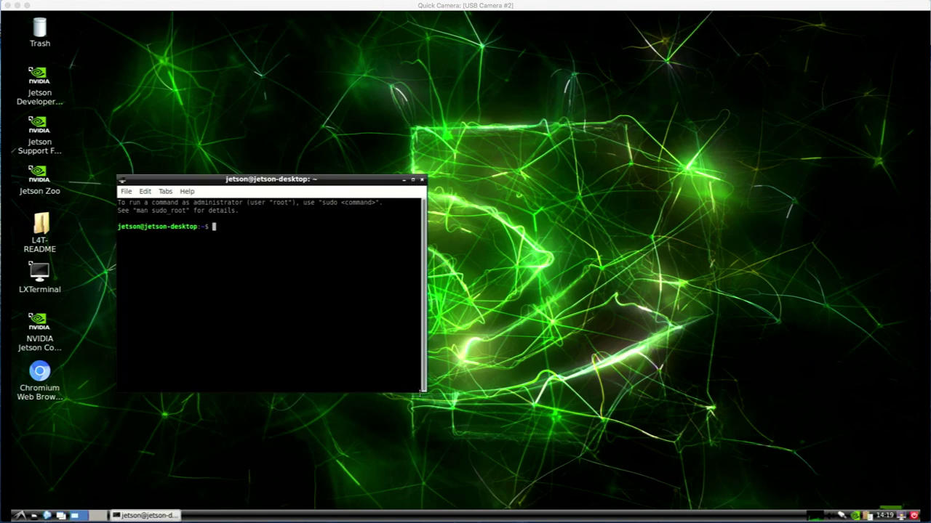
{"action": "left_click", "coordinate": [415, 405]}
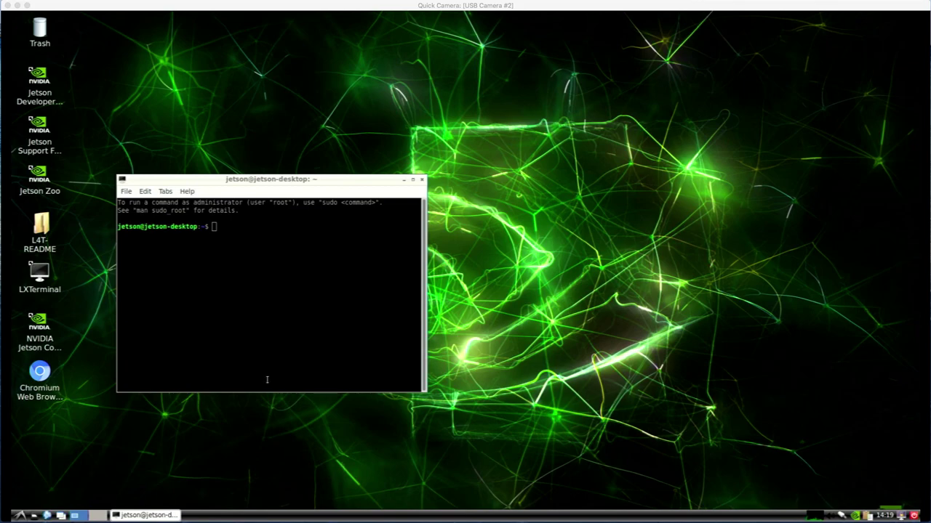
{"action": "left_click", "coordinate": [256, 311]}
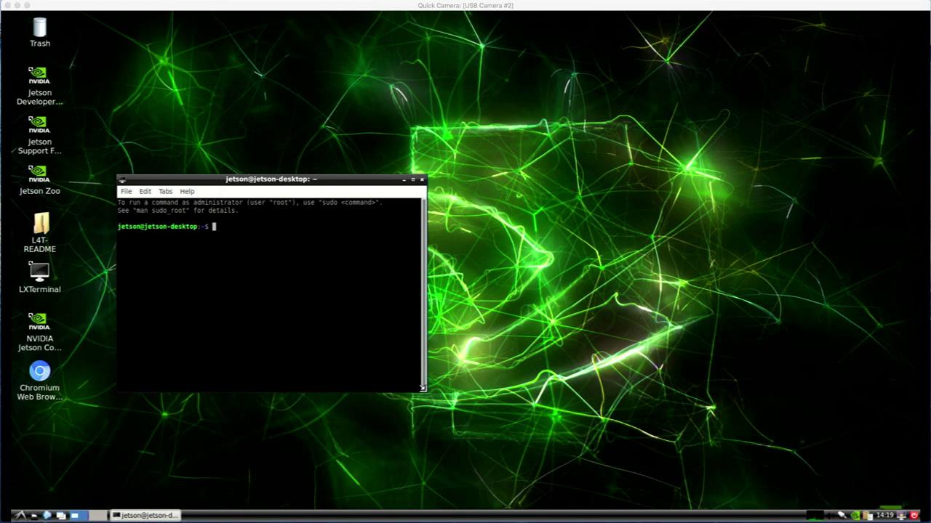
{"action": "left_click_drag", "start_coordinate": [429, 392], "coordinate": [617, 400]}
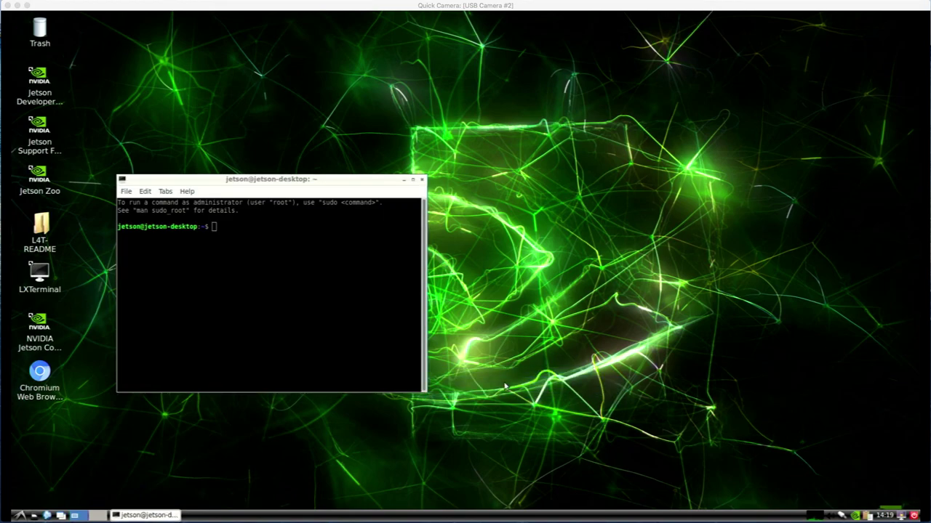
{"action": "left_click", "coordinate": [427, 393]}
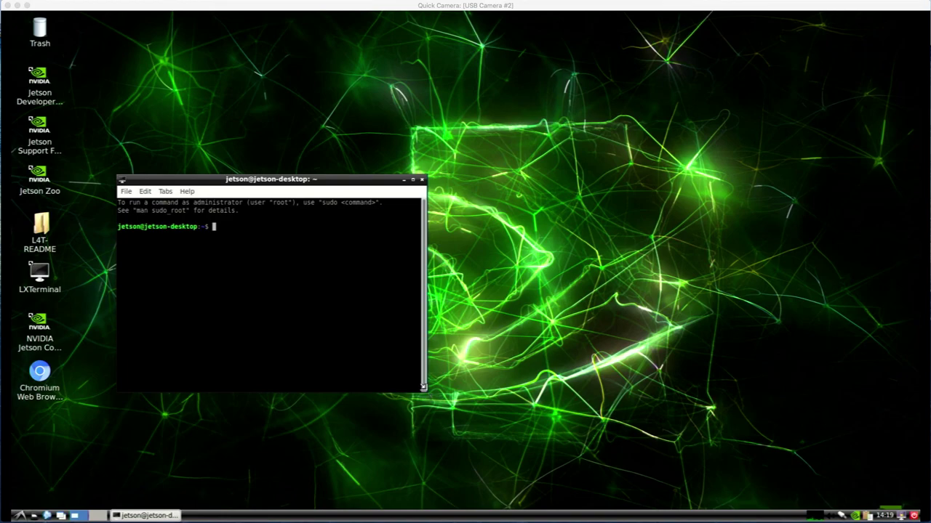
{"action": "left_click_drag", "start_coordinate": [423, 388], "coordinate": [650, 466]}
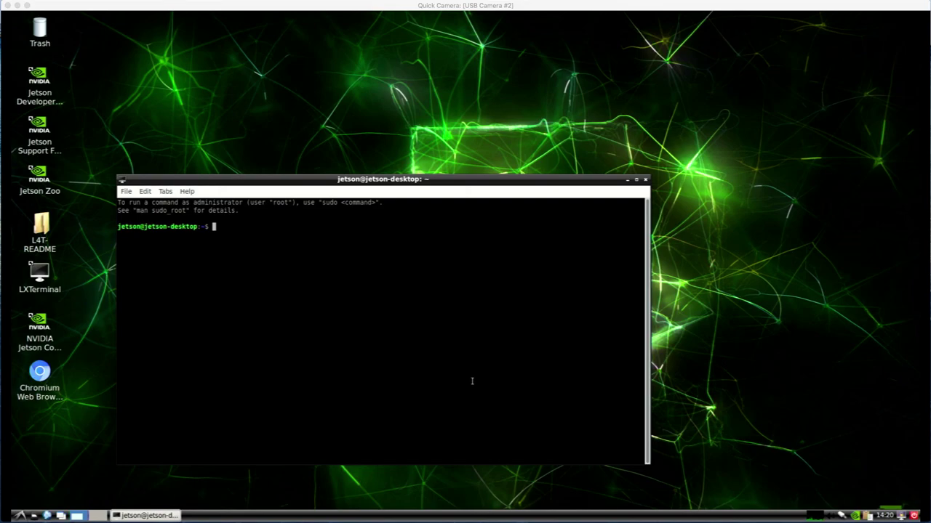
Run df -k to show disk usage, then run sudo apt update with the sudo password
{"action": "type", "text": "df -k"}
{"action": "key", "text": "Return"}
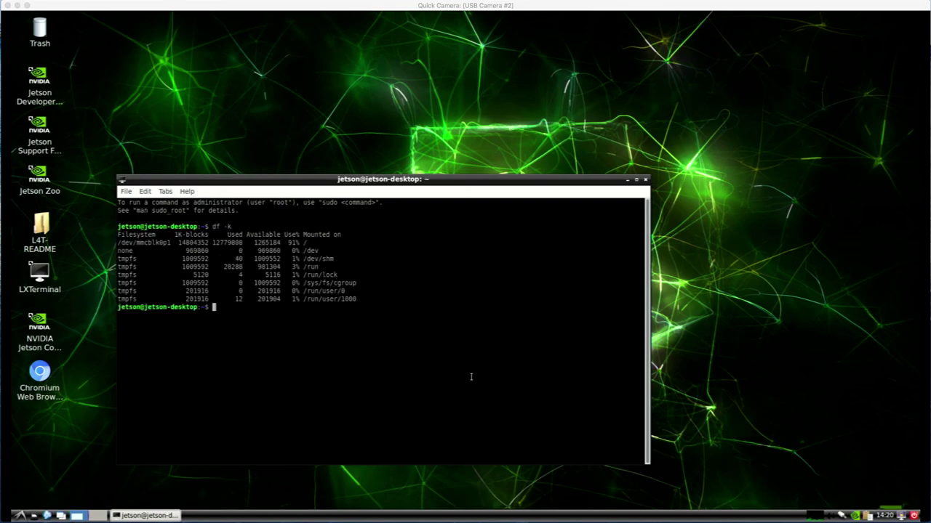
{"action": "type", "text": "sudo apt update"}
{"action": "key", "text": "Return"}
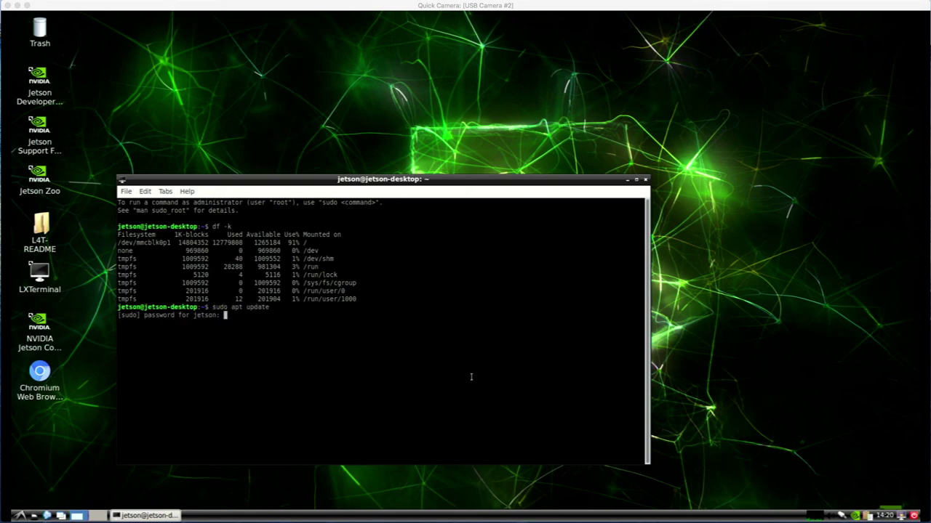
{"action": "key", "text": "Return"}
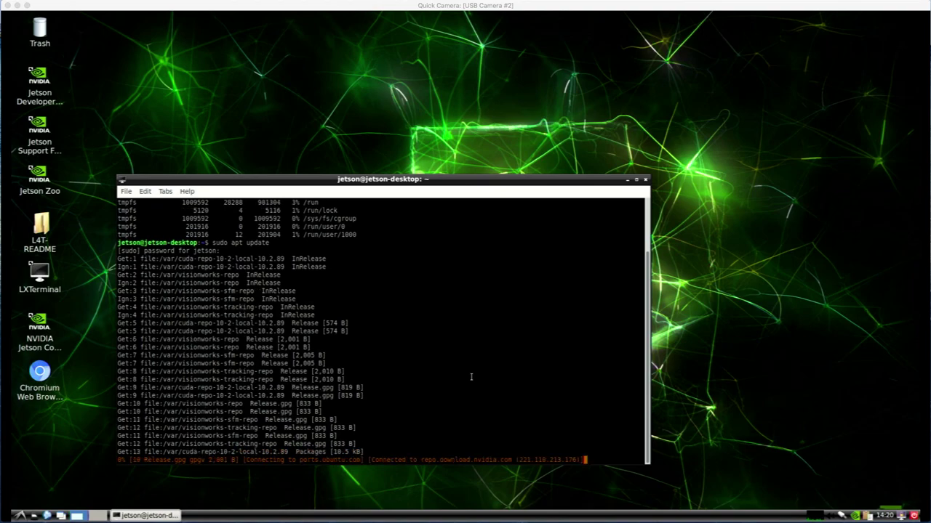